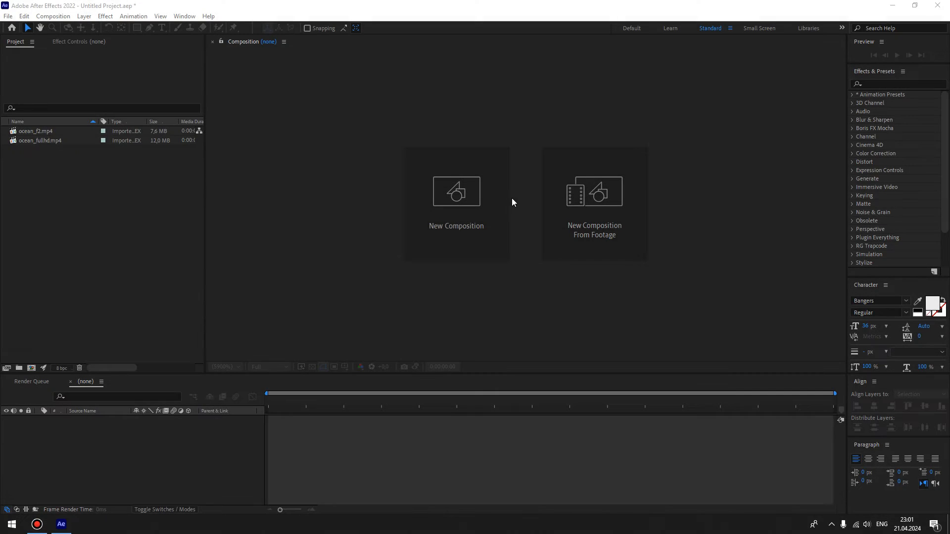
Create a 1920 x 1080, 30 fps, 6-second composition and add both ocean clips with ocean_f2.mp4 above ocean_fullhd.mp4.
left_click(460, 191)
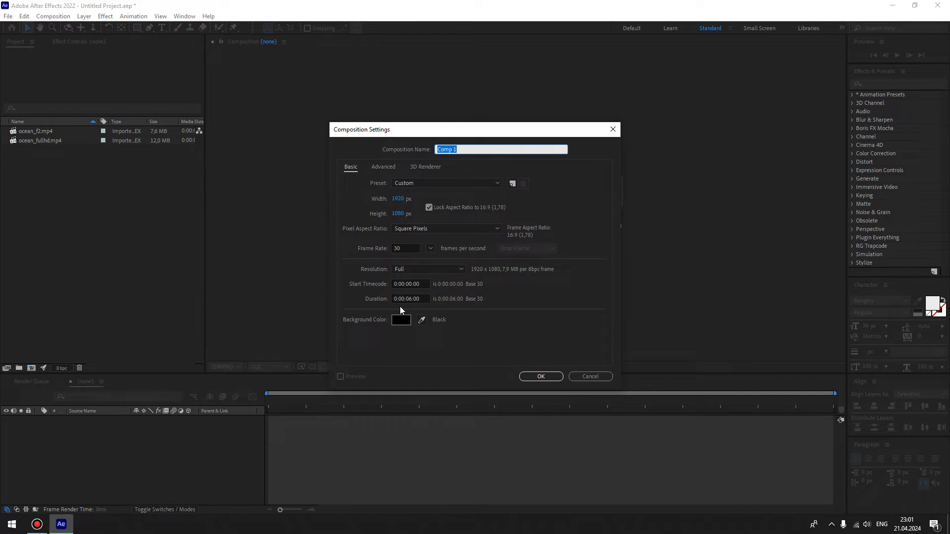
left_click(541, 376)
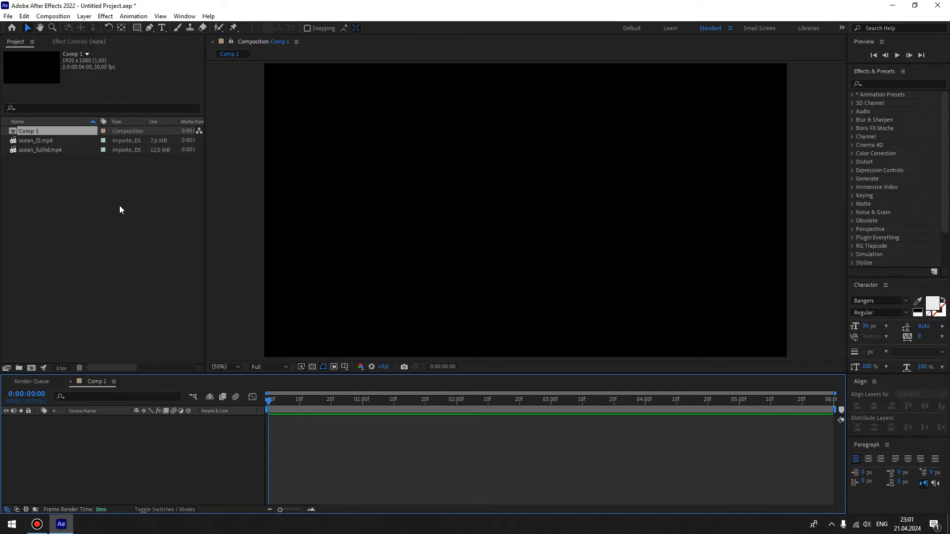
left_click_drag(35, 149, 145, 460)
left_click(145, 460)
Trim ocean_f2.mp4 to start at 0:00:03:00 and ocean_fullhd.mp4 to end at the same time.
left_click(550, 401)
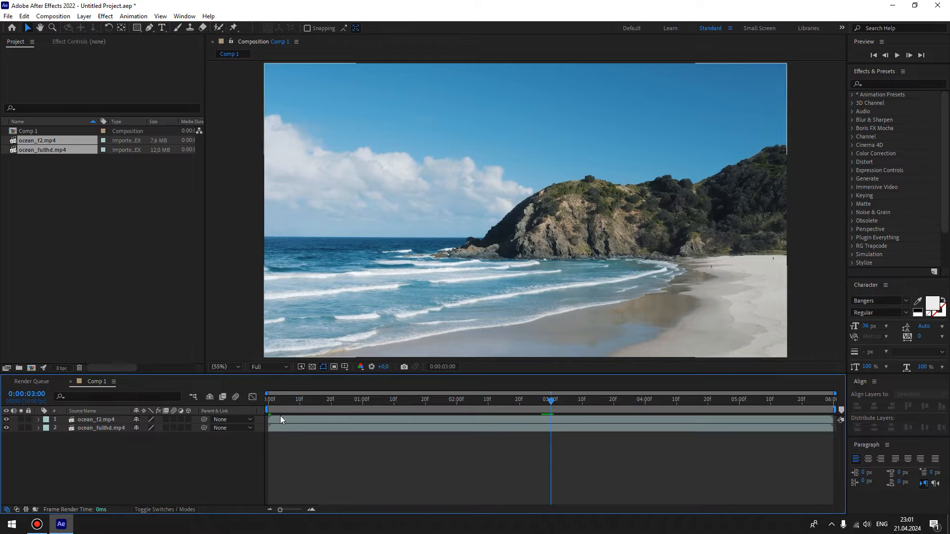
left_click_drag(270, 419, 550, 420)
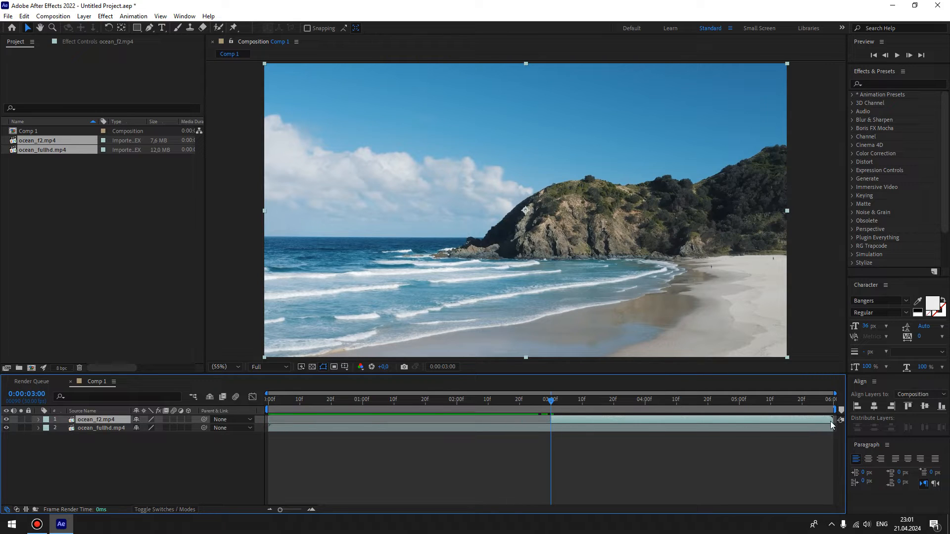
left_click_drag(832, 428, 551, 437)
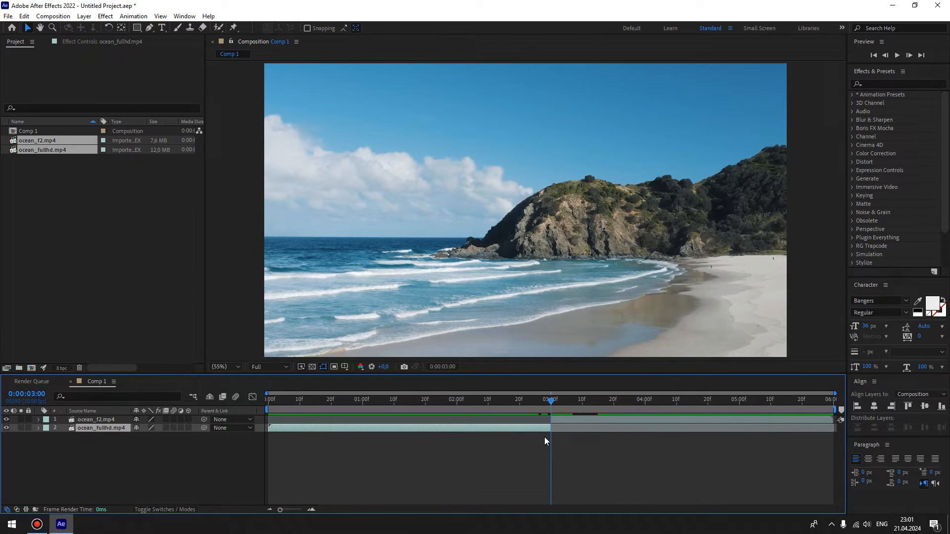
Add an adjustment layer above the clips and trim it to run from 0:00:02:15 to 0:00:03:00.
right_click(135, 450)
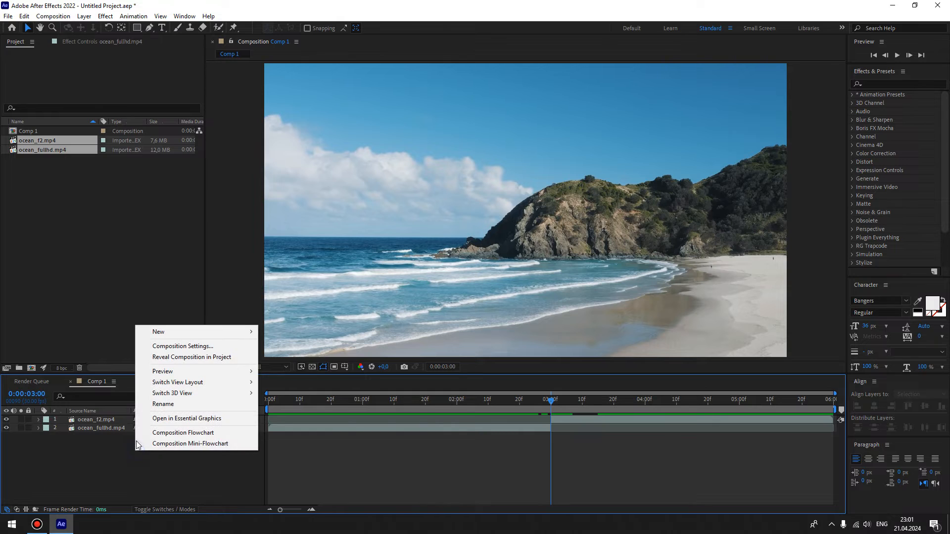
mouse_move(197, 337)
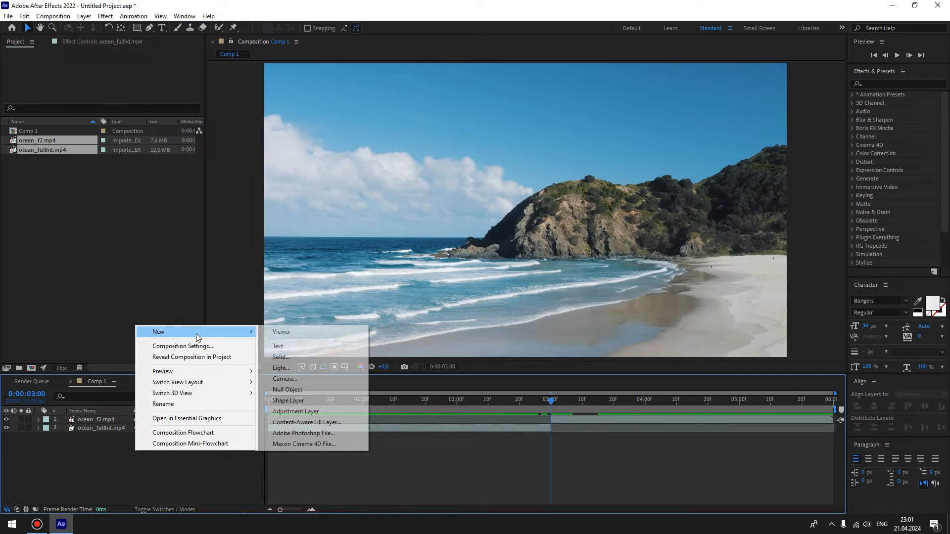
left_click(290, 411)
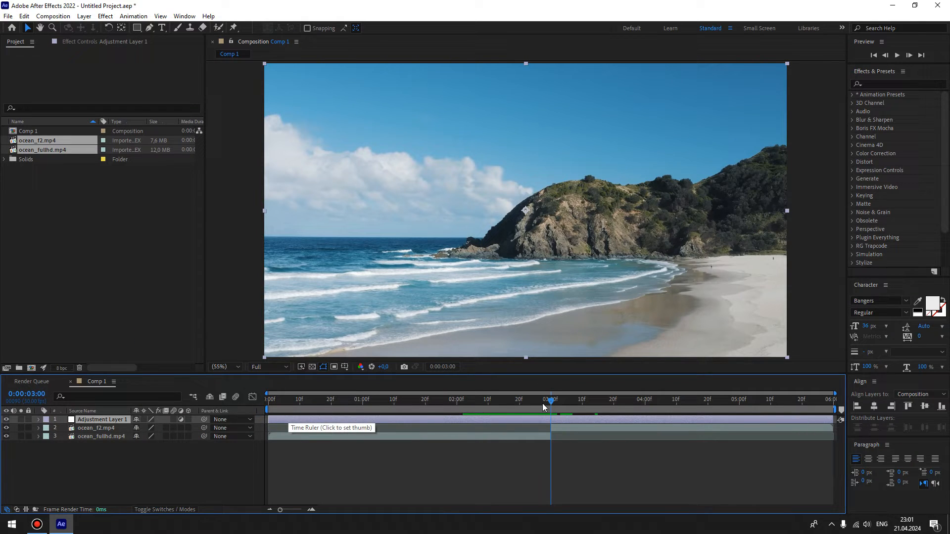
left_click_drag(542, 403, 505, 408)
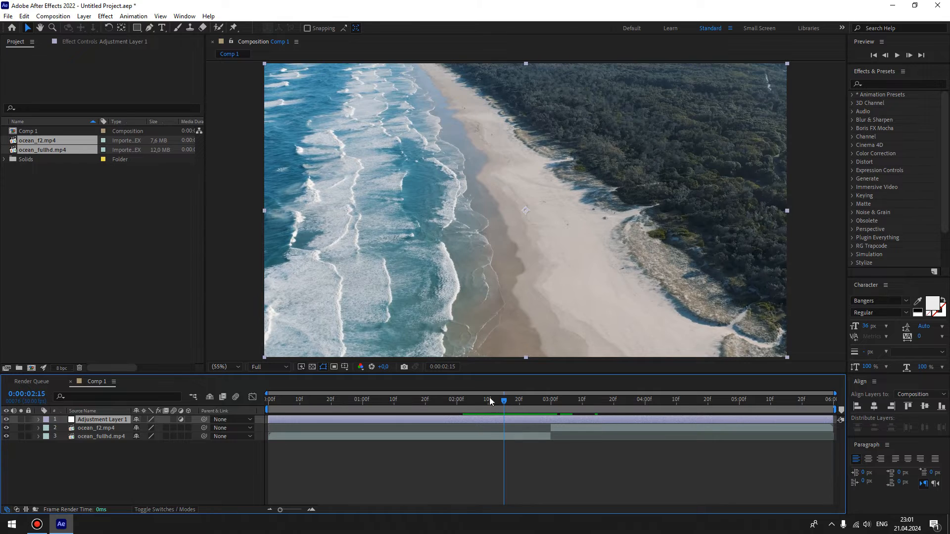
left_click_drag(282, 420, 557, 409)
left_click_drag(834, 426, 557, 422)
Apply the Transform effect to the adjustment layer and set its Shutter Angle to 300.
left_click(883, 85)
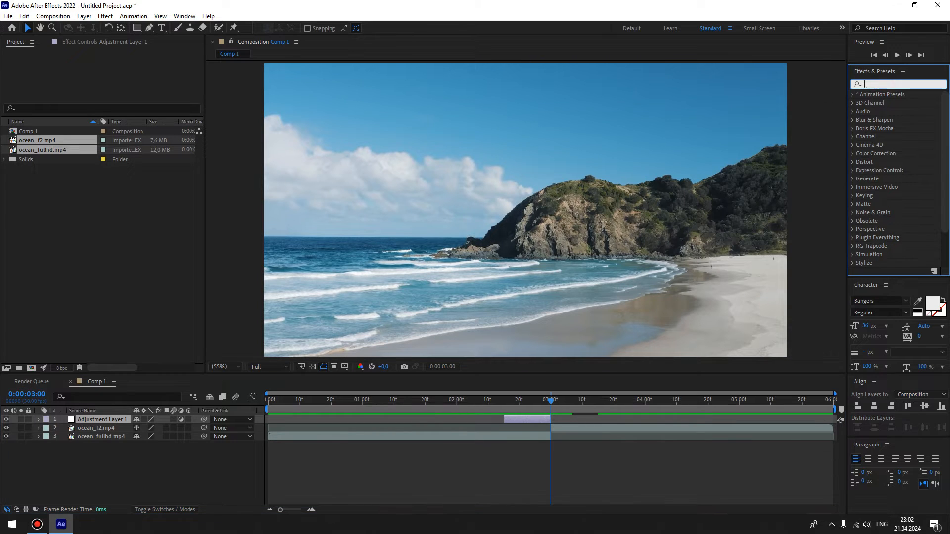
type("tra")
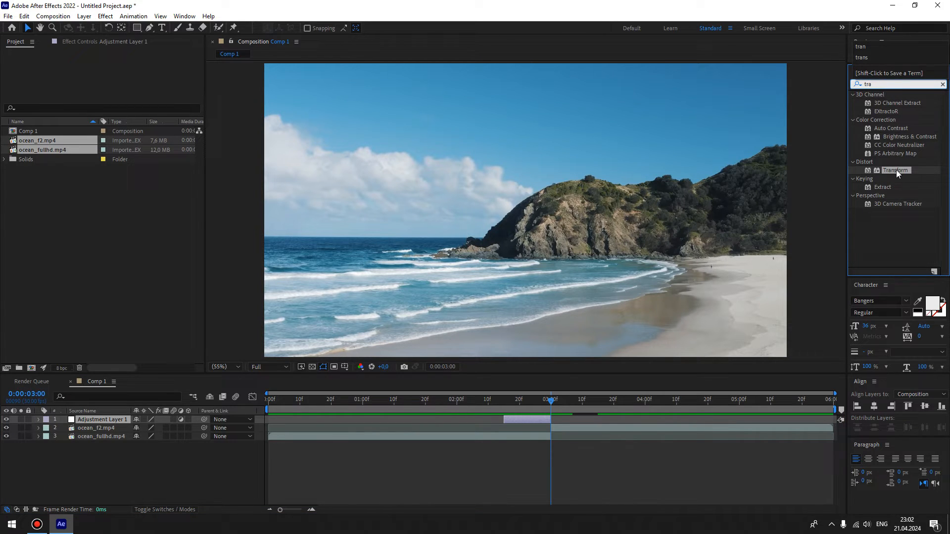
left_click_drag(896, 170, 111, 420)
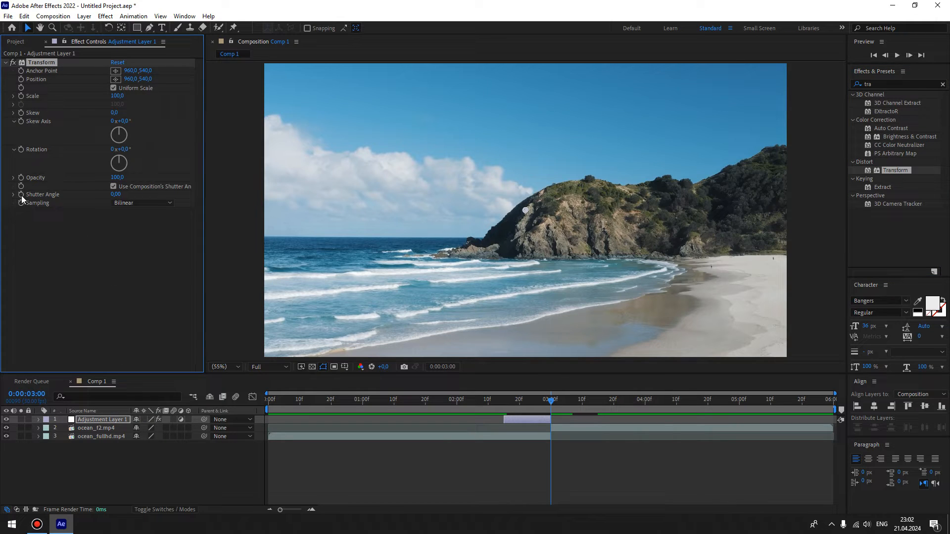
left_click(115, 194)
type("300")
key("Return")
Keyframe Transform from scale 100 and rotation 0° at 0:00:02:15 to scale 400 and rotation -45° at 0:00:03:00.
left_click_drag(509, 402, 504, 404)
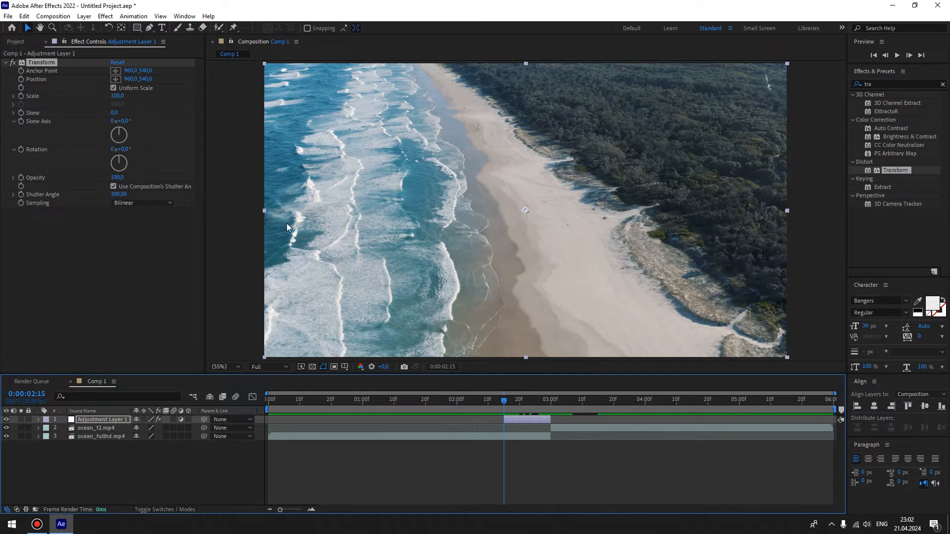
left_click(21, 96)
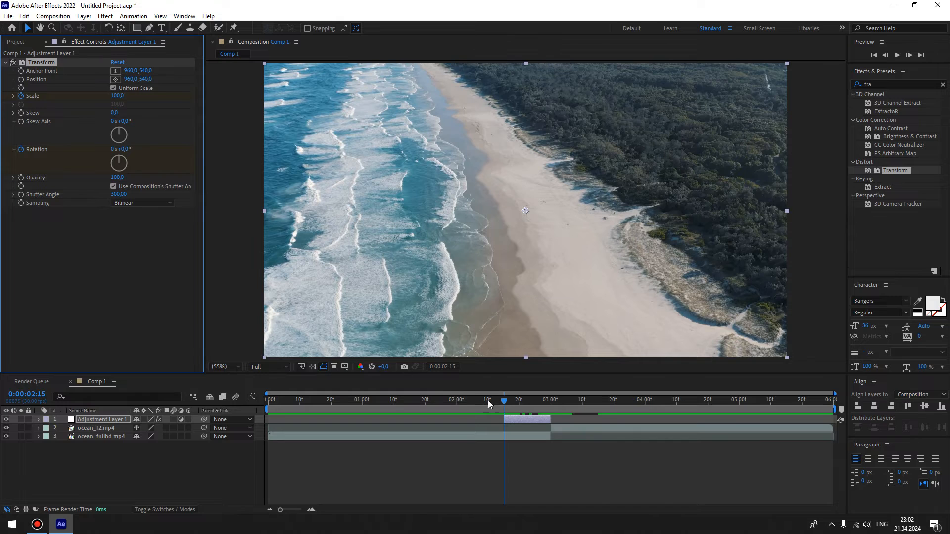
left_click_drag(504, 403, 551, 405)
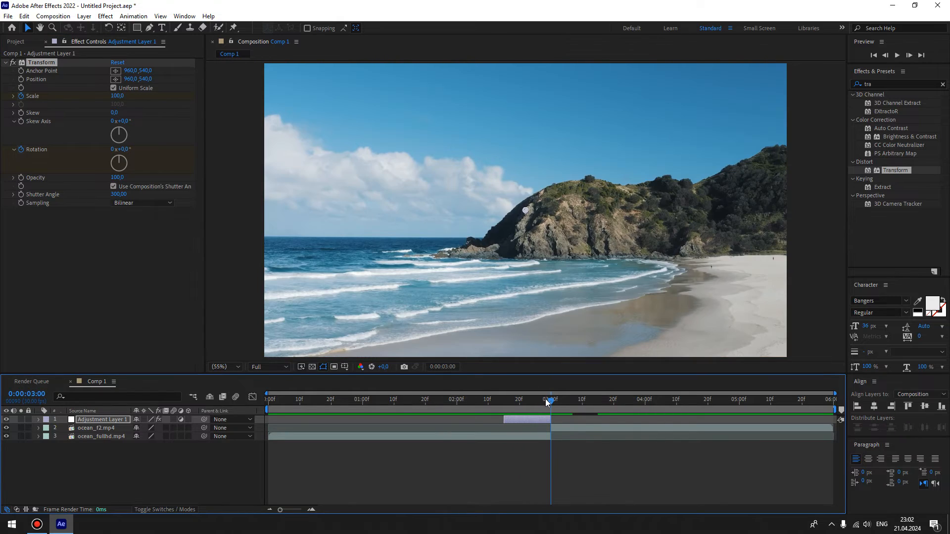
left_click(126, 149)
key("Return")
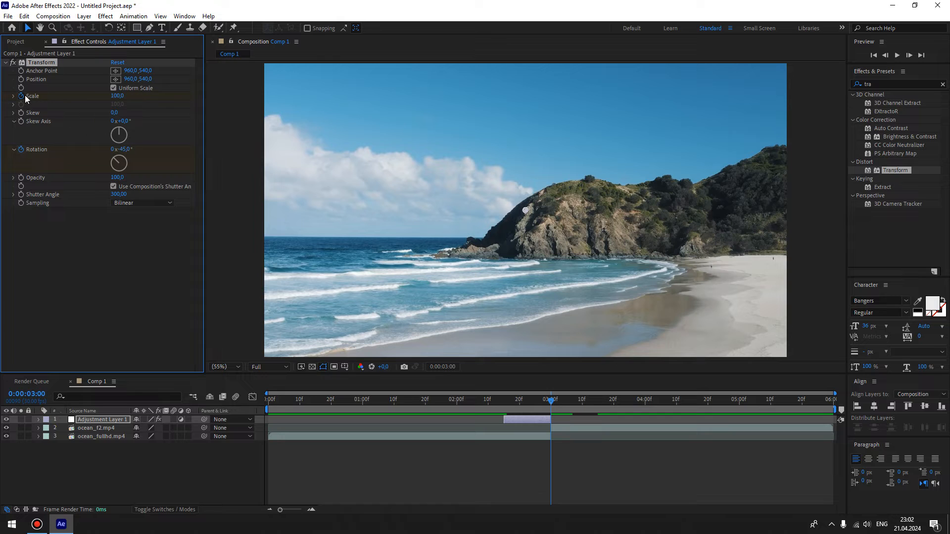
left_click(117, 96)
type("400")
key("Return")
Turn off the use of the composition's shutter angle in the Transform effect.
left_click_drag(551, 402, 520, 412)
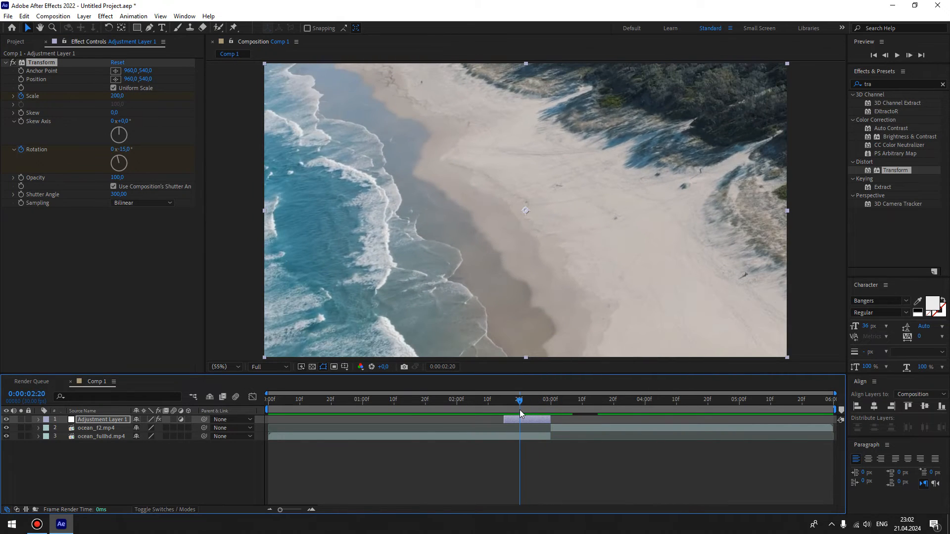
left_click(114, 187)
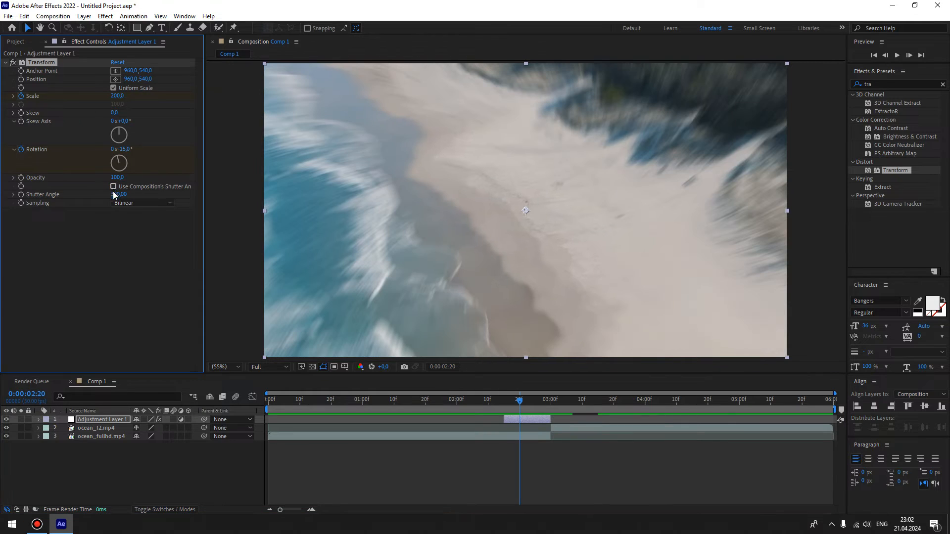
Duplicate the adjustment layer and move the copy so it starts at 0:00:03:00, at the cut between the clips.
left_click(98, 421)
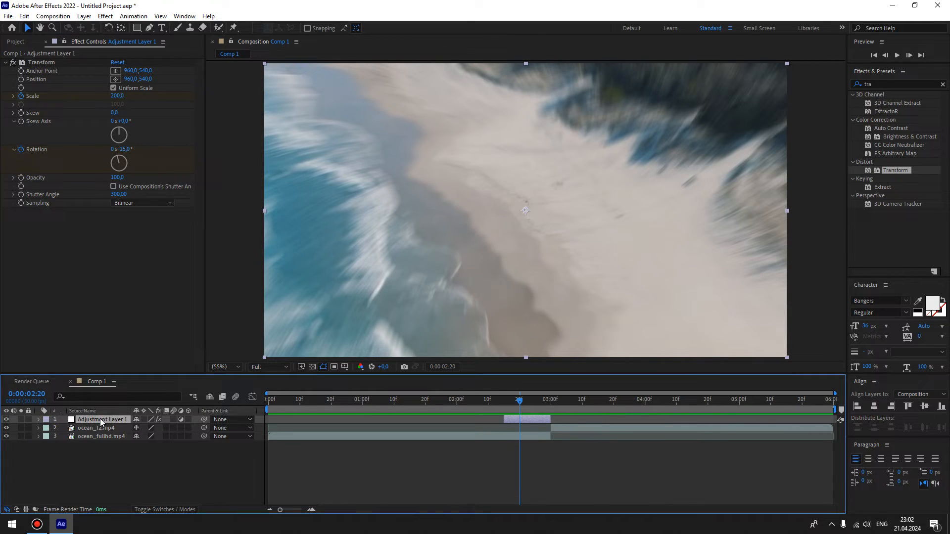
key("ctrl+d")
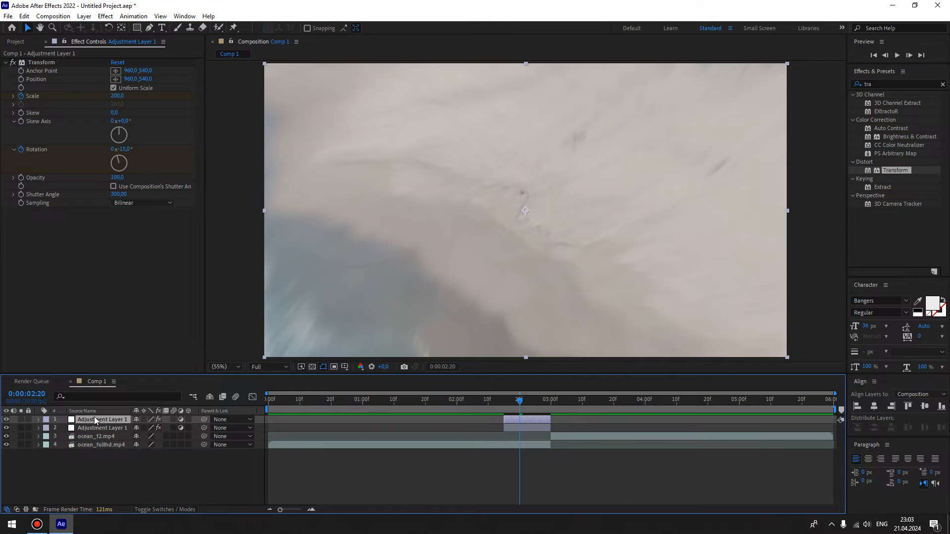
left_click_drag(511, 421, 548, 402)
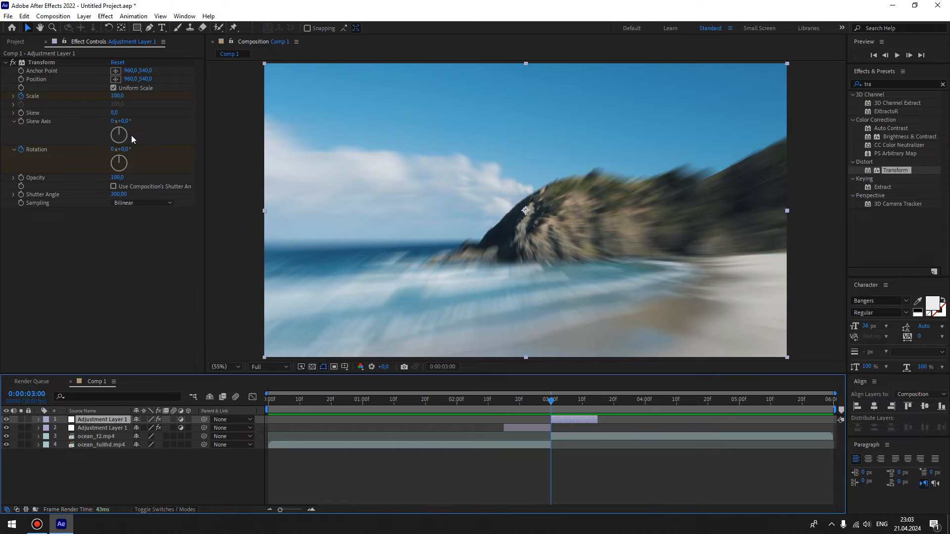
At 0:00:03:00, set the copied layer's Transform scale to 45 and rotation to 45°.
left_click_drag(116, 99, 98, 108)
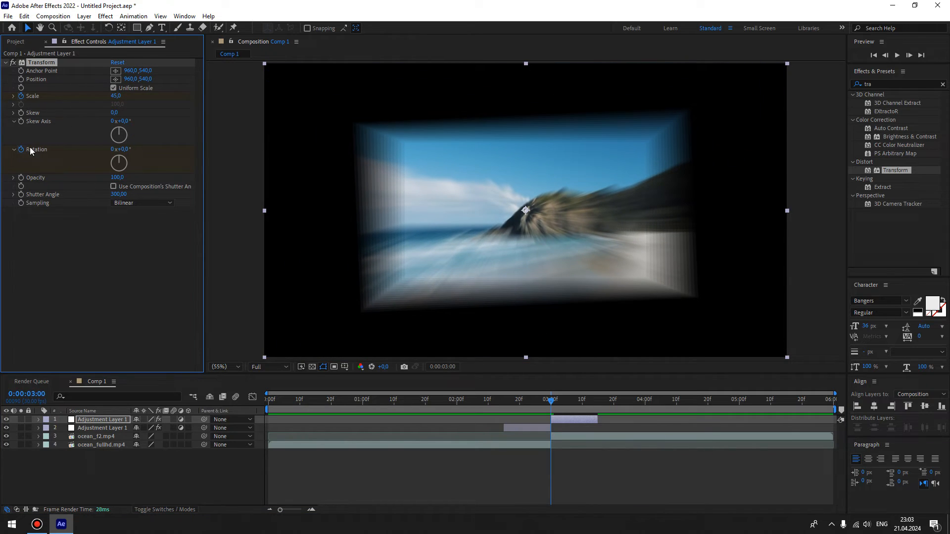
left_click(121, 149)
type("45")
key("Return")
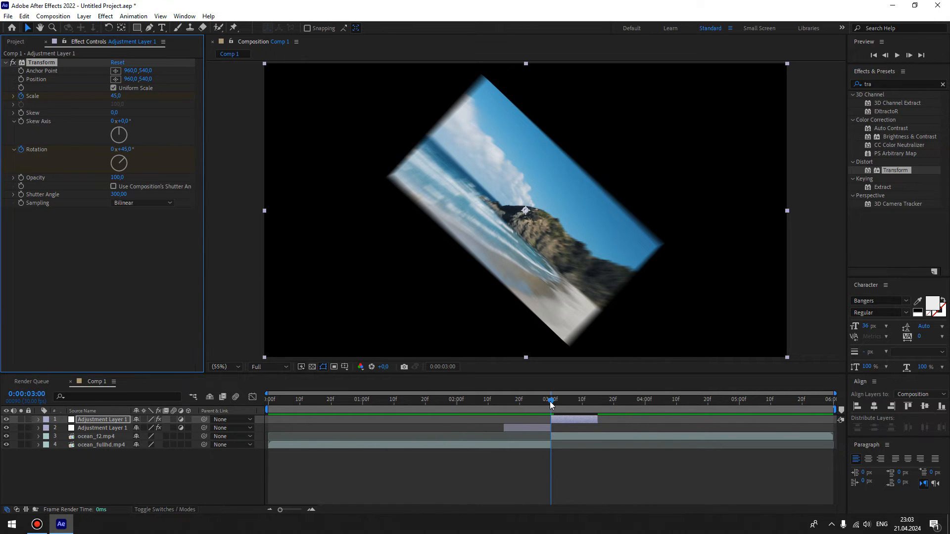
At 0:00:03:15, set the copied layer's Transform scale to 100 and rotation to 0°.
left_click_drag(551, 402, 597, 403)
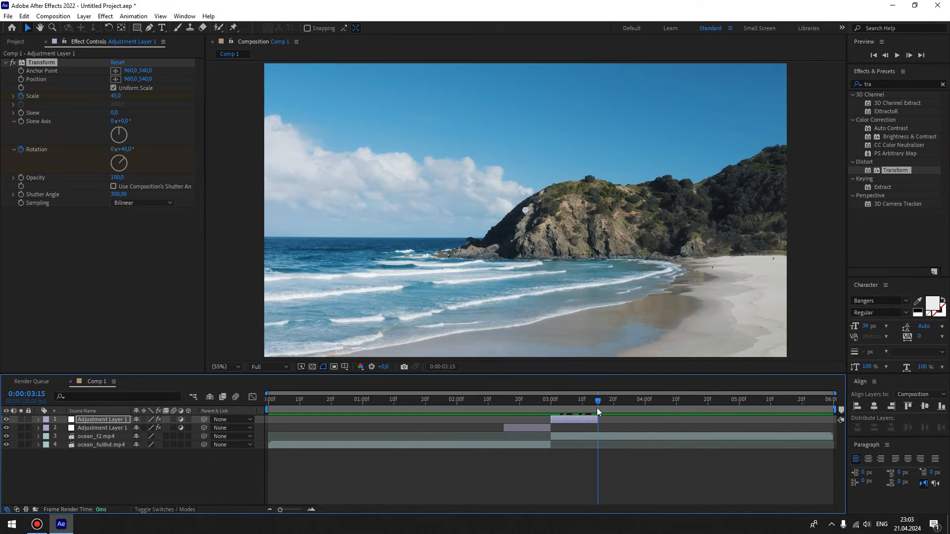
left_click(117, 96)
type("100")
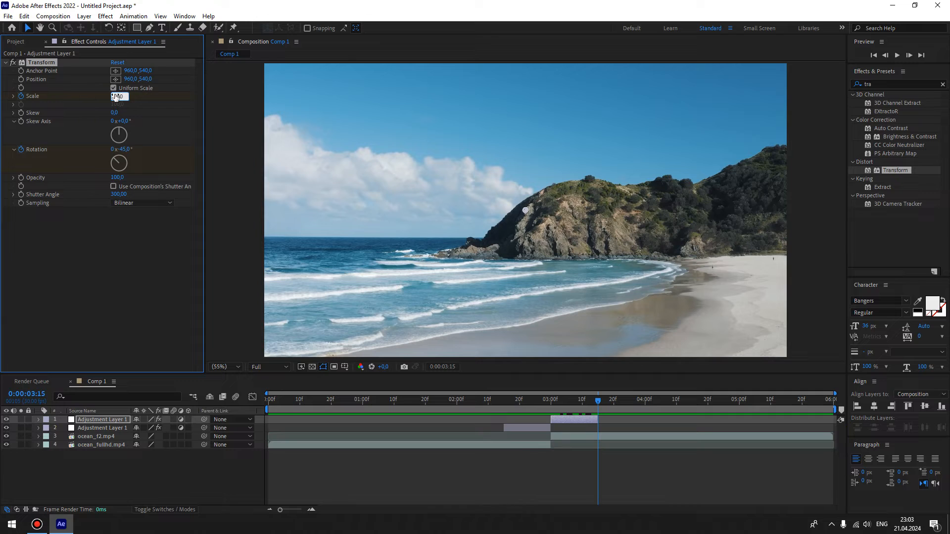
key("Return")
left_click(123, 149)
type("0")
key("Return")
Apply the Motion Tile effect to the copied adjustment layer, placing it above the Transform effect.
left_click_drag(596, 403, 570, 402)
double_click(885, 86)
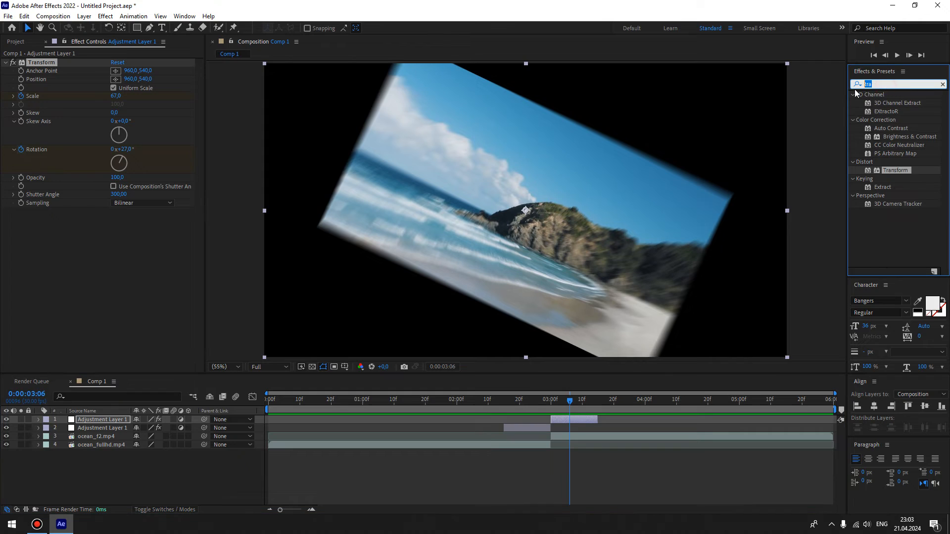
type("motio")
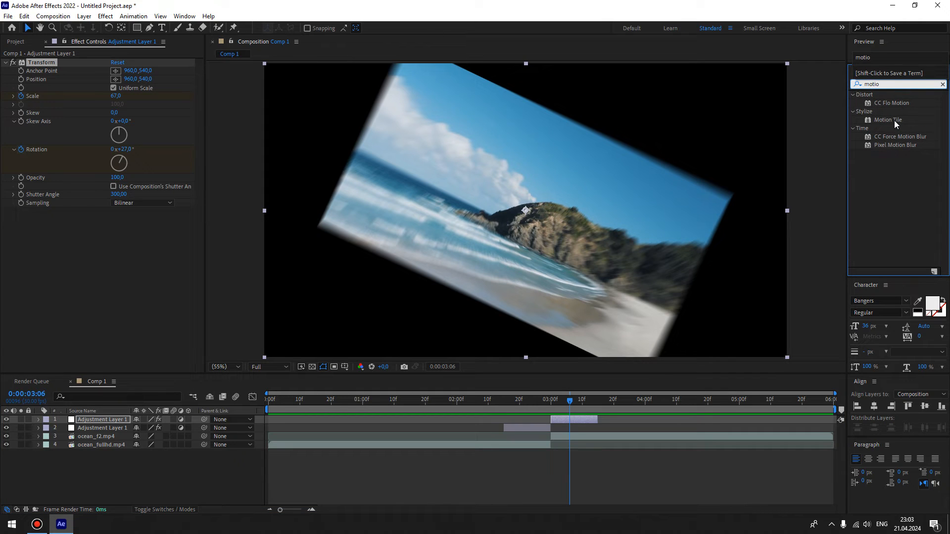
left_click_drag(894, 121, 34, 62)
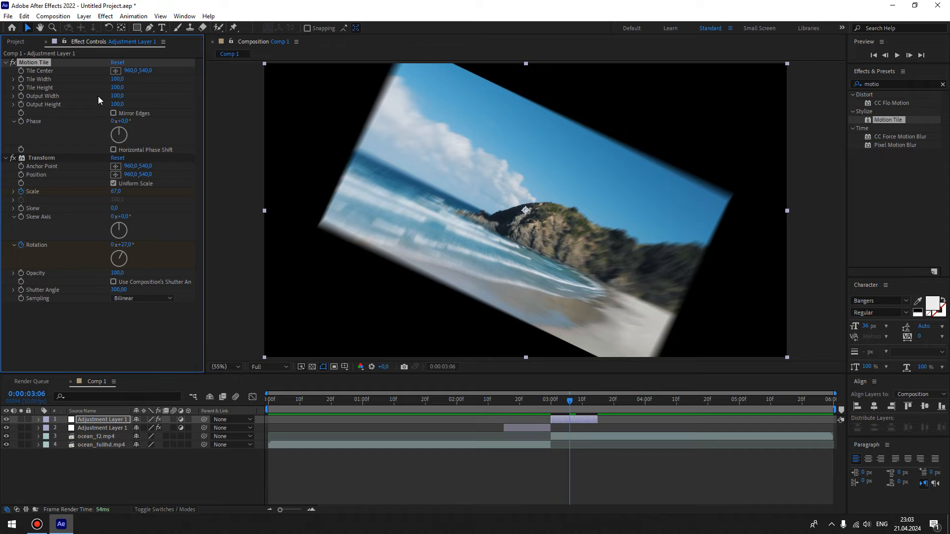
Set Motion Tile's output width and output height to 300 and enable mirrored edges.
left_click(117, 95)
type("300")
key("Return")
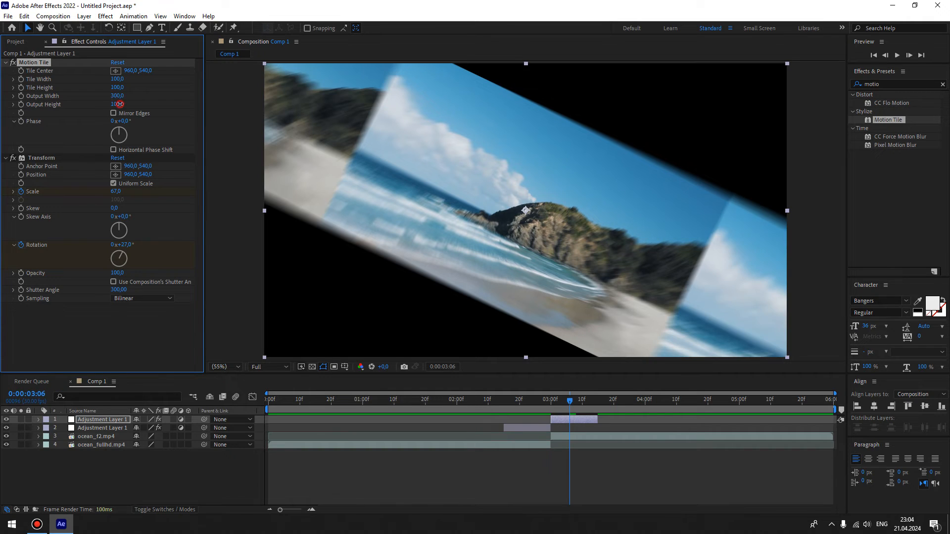
left_click(120, 103)
type("300")
key("Return")
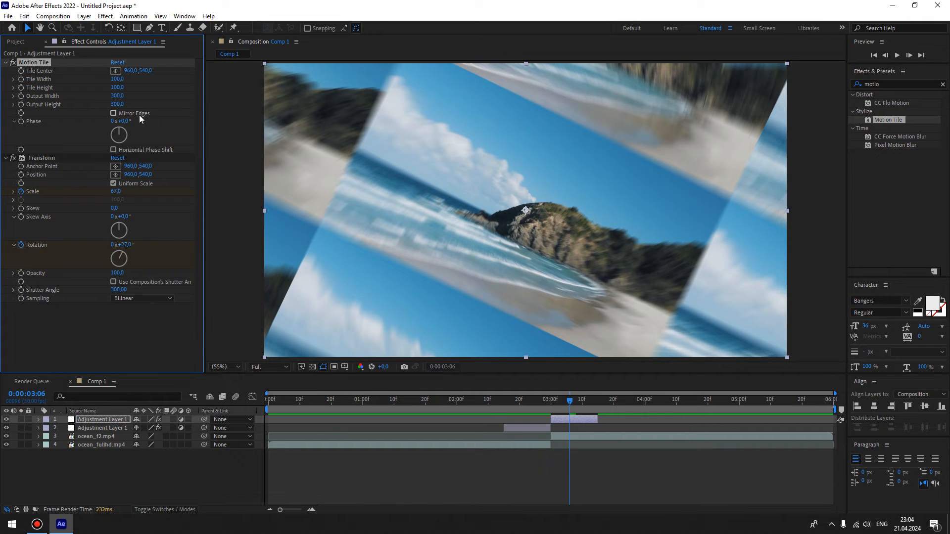
left_click(114, 113)
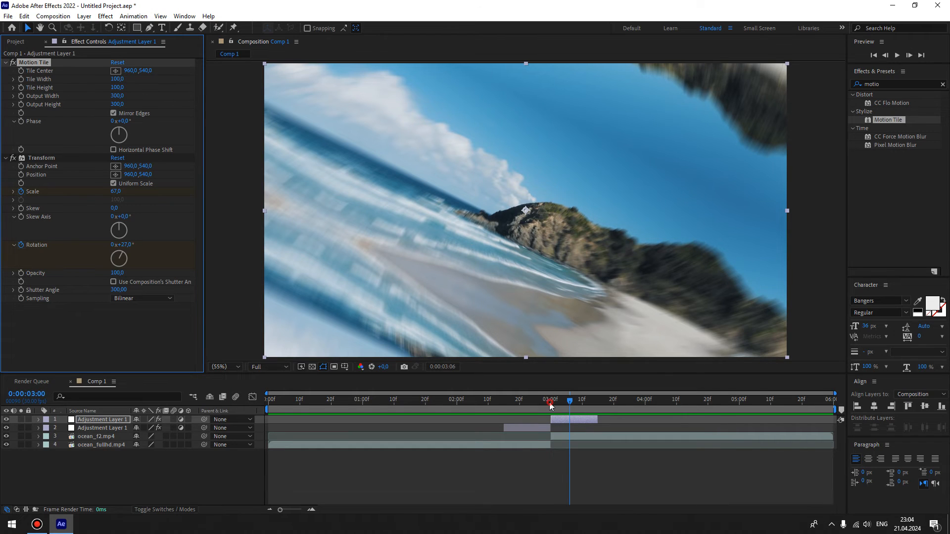
Apply Easy Ease to the first adjustment layer's Scale and Rotation keyframes and open their curves in the Graph Editor.
left_click(535, 405)
left_click(100, 430)
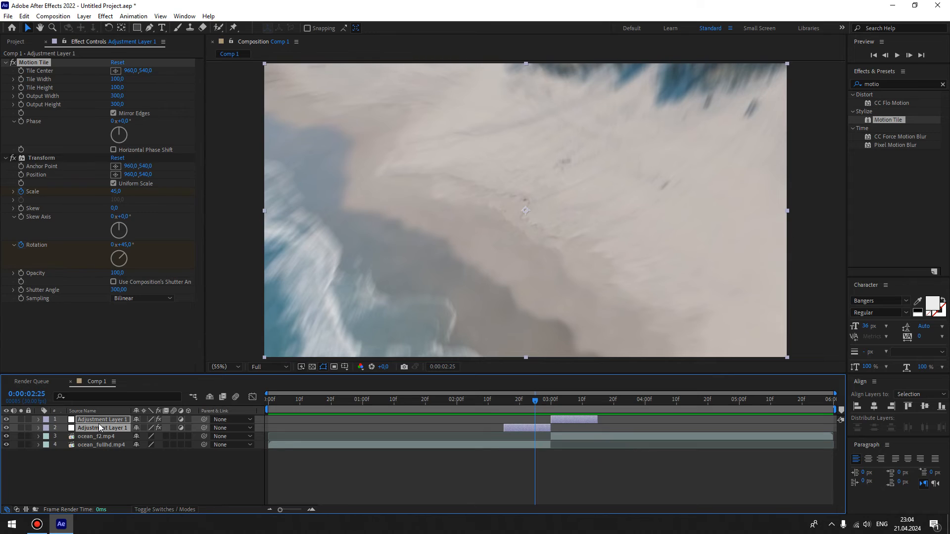
key("u")
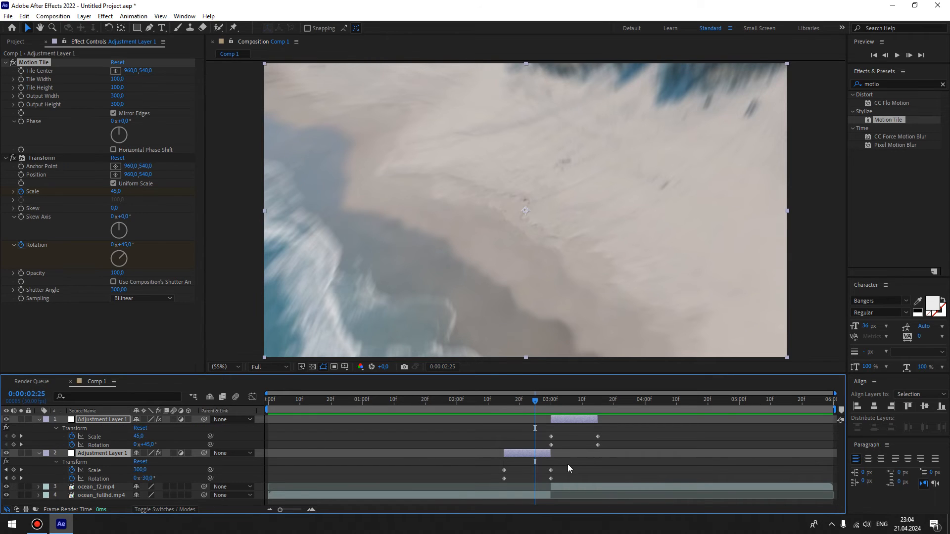
left_click_drag(568, 465, 500, 480)
key("F9")
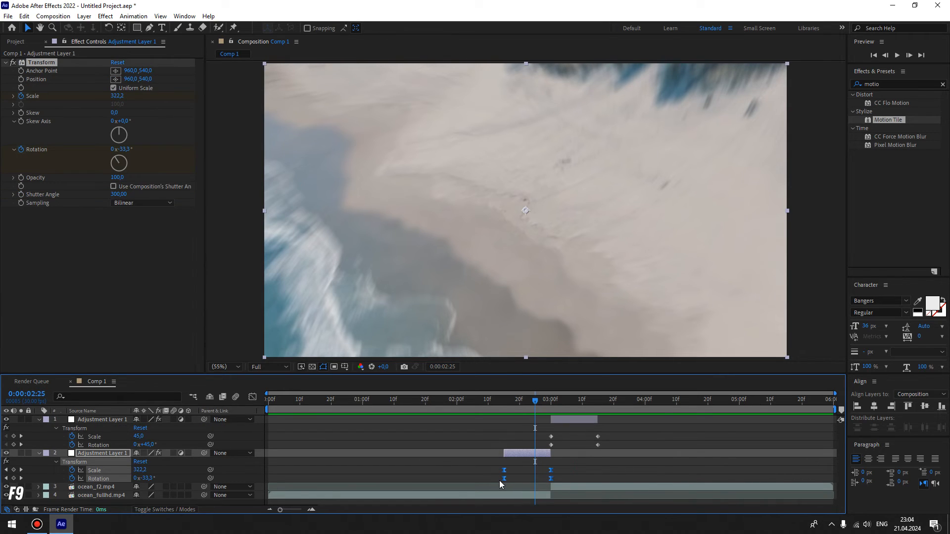
left_click(253, 397)
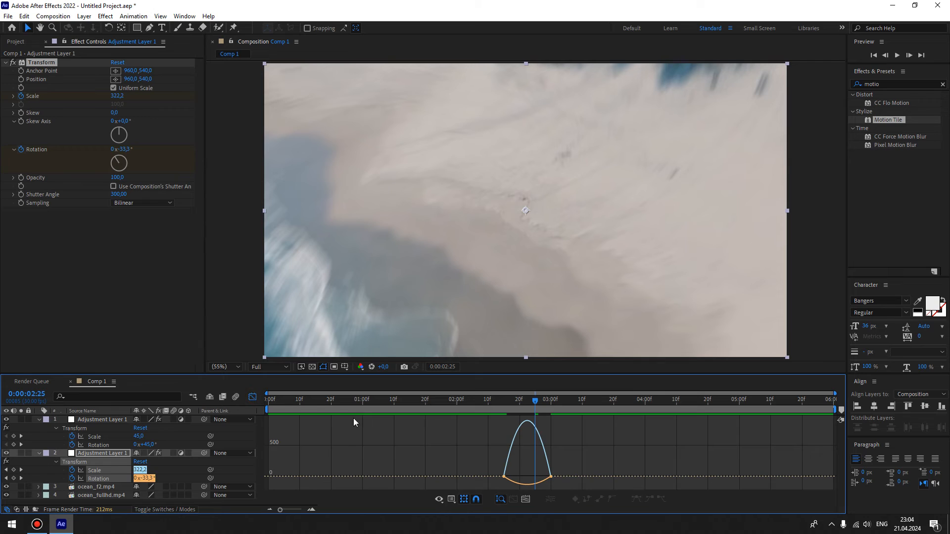
Shape the first adjustment layer's Scale and Rotation speed curves to start slowly and peak sharply at the last keyframes, then close the Graph Editor.
left_click_drag(539, 483, 561, 479)
left_click_drag(486, 460, 527, 477)
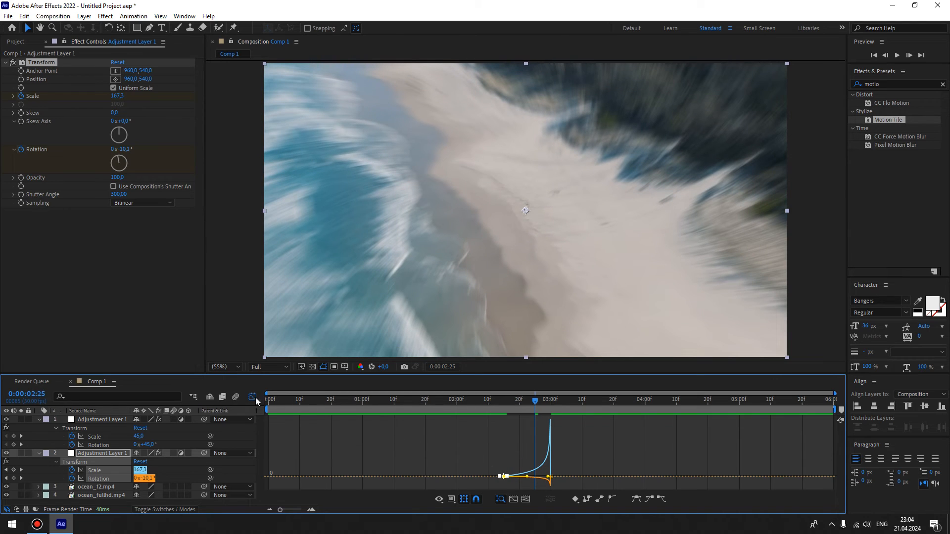
left_click(254, 399)
Easy Ease the copied adjustment layer's Scale and Rotation keyframes and shape their speed curves to peak at the first keyframes and slow down gradually.
left_click_drag(622, 434, 544, 448)
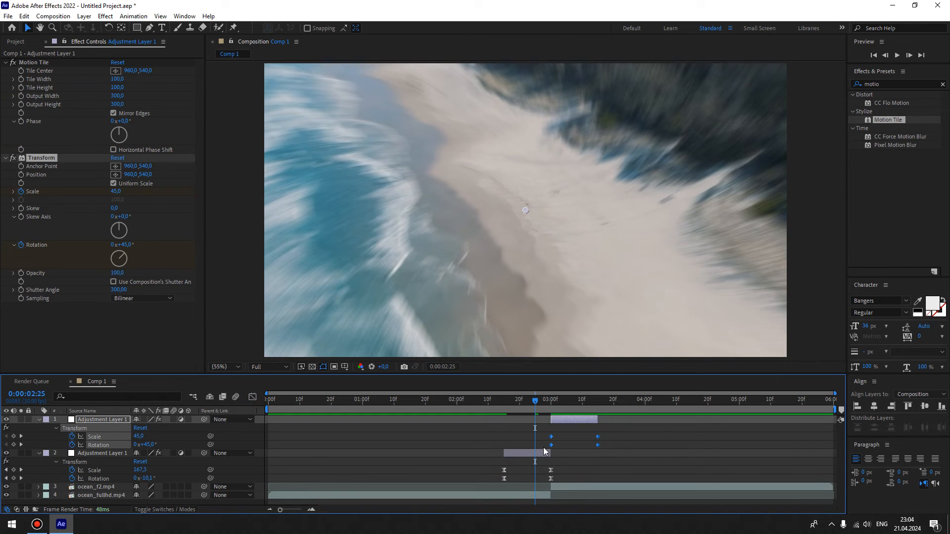
left_click(252, 399)
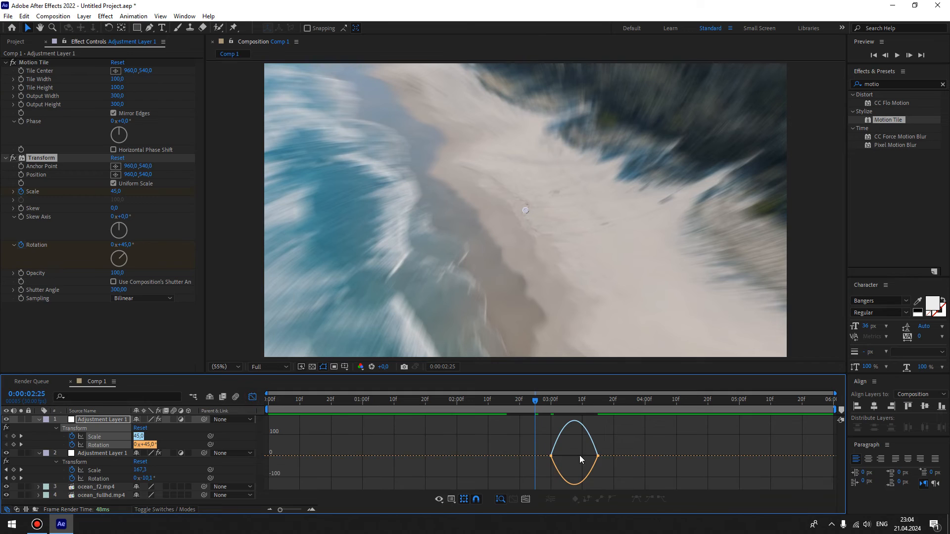
left_click_drag(597, 458, 542, 457)
left_click(253, 396)
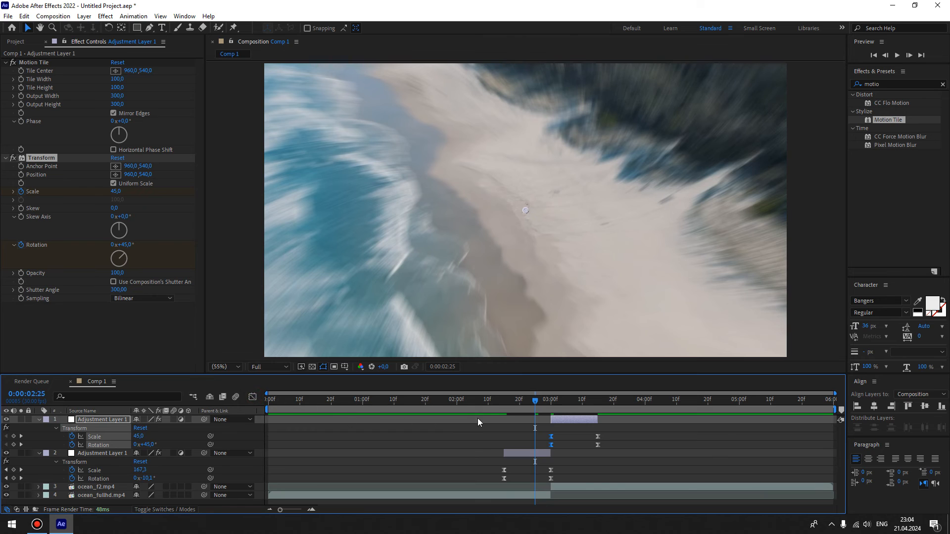
Preview the transition from about 0:00:02:11 and scrub back to the cut between the two ocean clips.
left_click(488, 400)
left_click(897, 55)
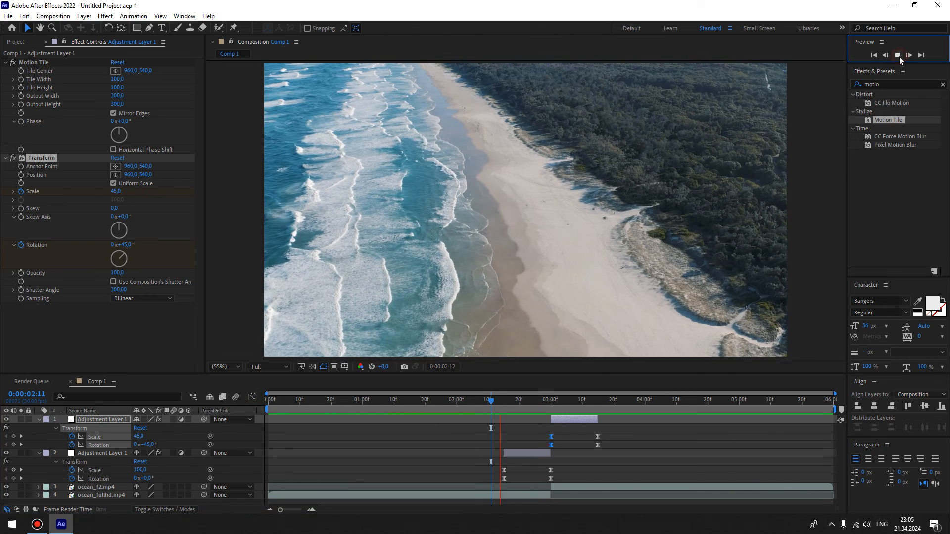
key("space")
left_click(573, 399)
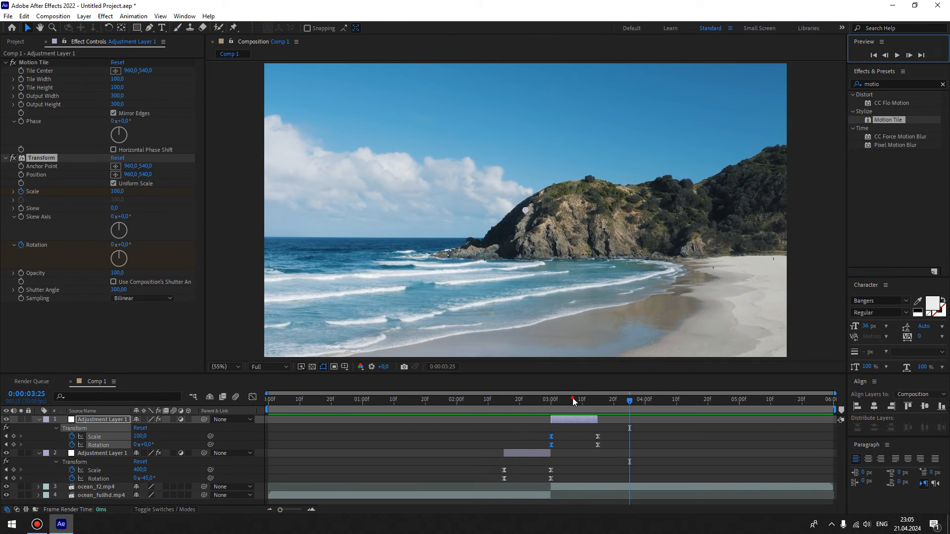
left_click_drag(573, 399, 557, 401)
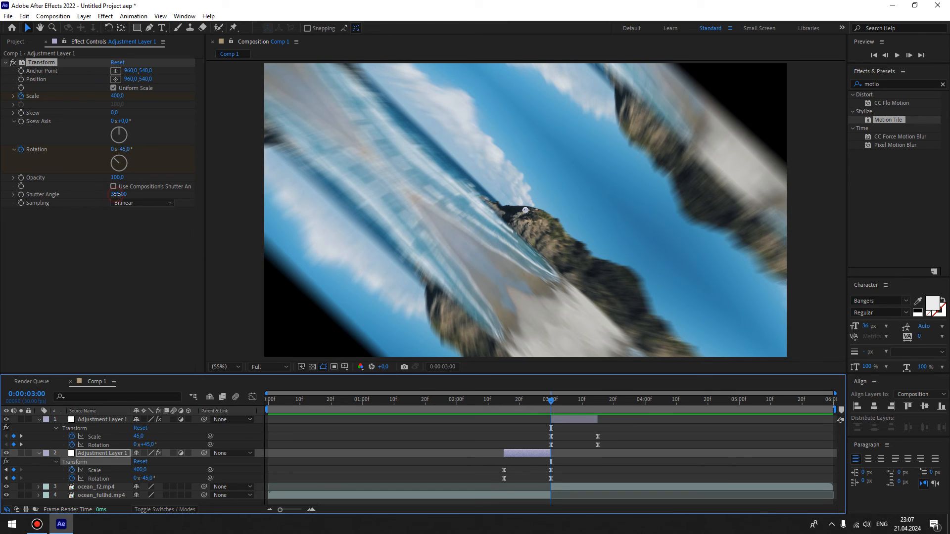
Set the Transform shutter angle to 313 on the first adjustment layer and raise it slightly on the copied layer.
left_click_drag(116, 195, 125, 197)
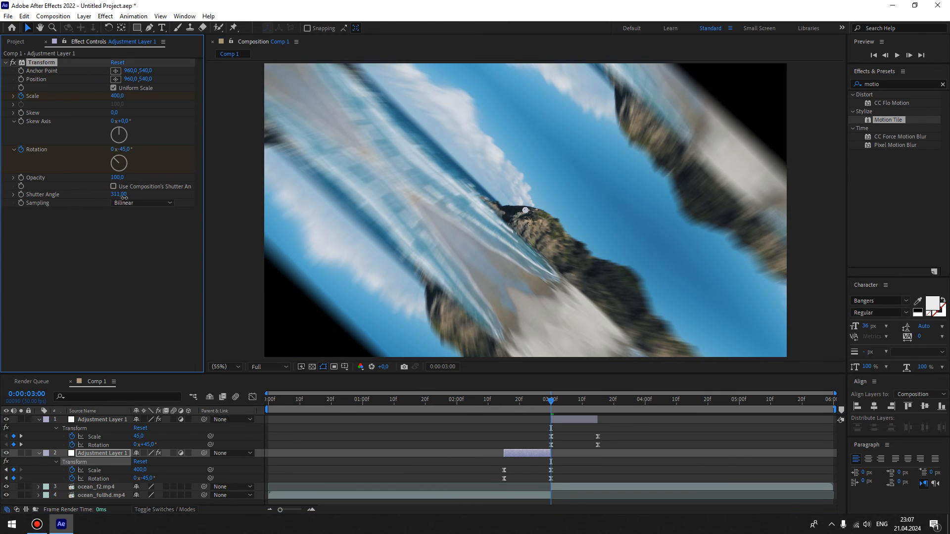
left_click(93, 420)
left_click_drag(117, 290, 123, 291)
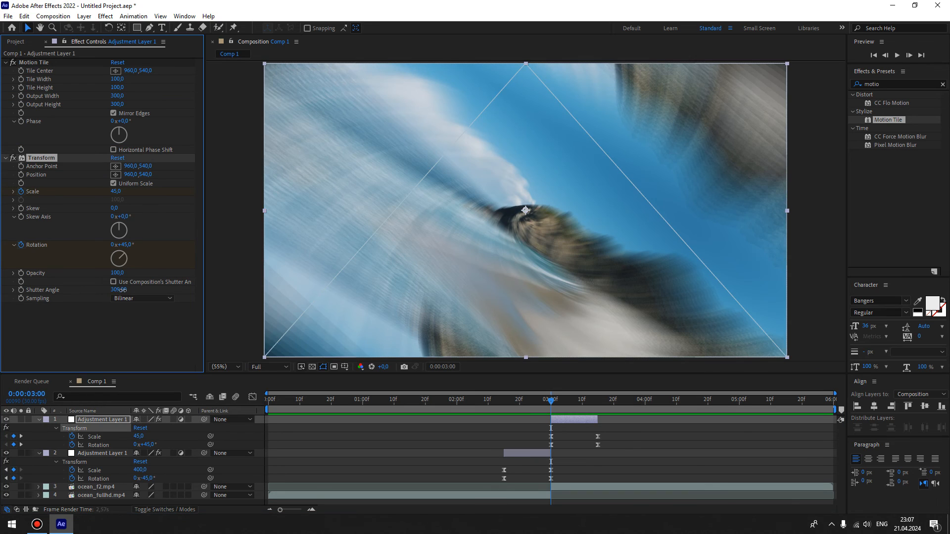
left_click(98, 452)
Preview the transition from 0:00:02:06, and play the whole composition from its beginning.
left_click(476, 400)
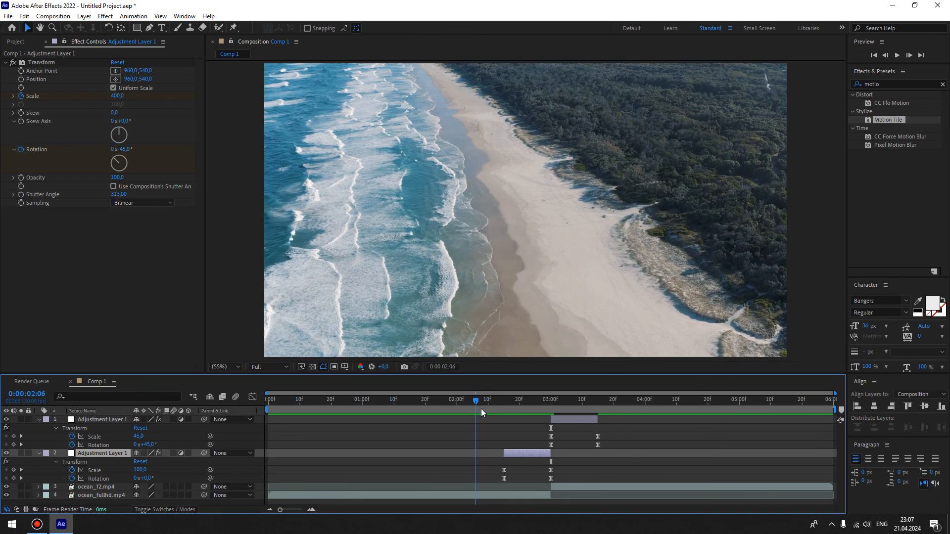
left_click(902, 56)
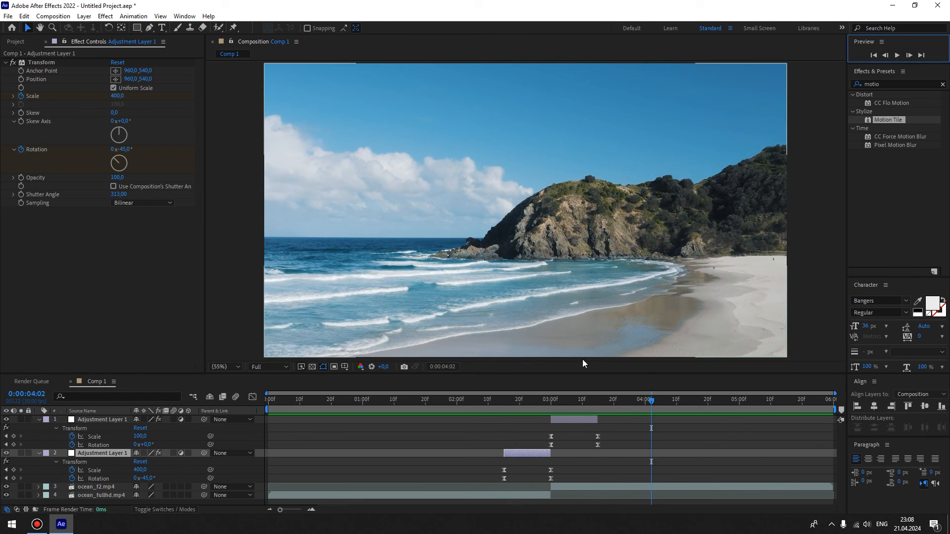
left_click_drag(553, 401, 268, 413)
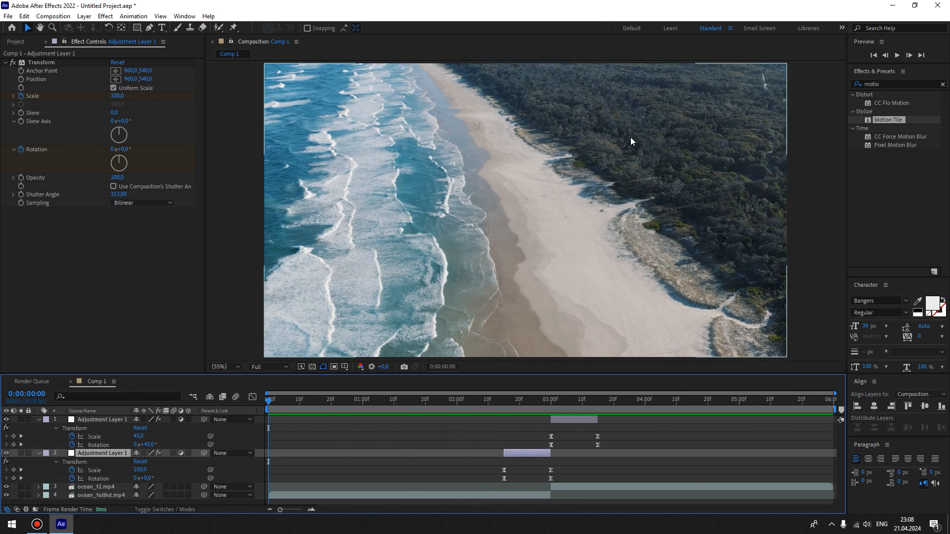
left_click(898, 56)
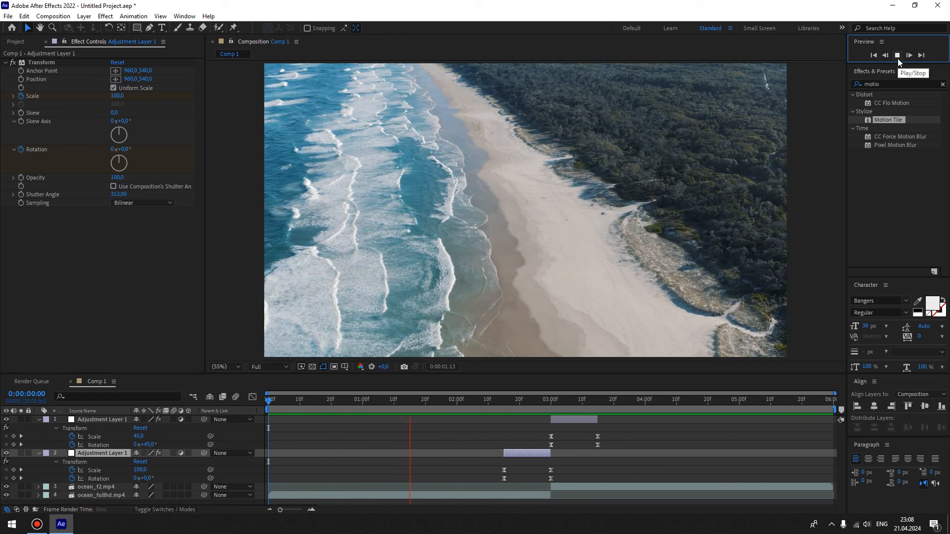